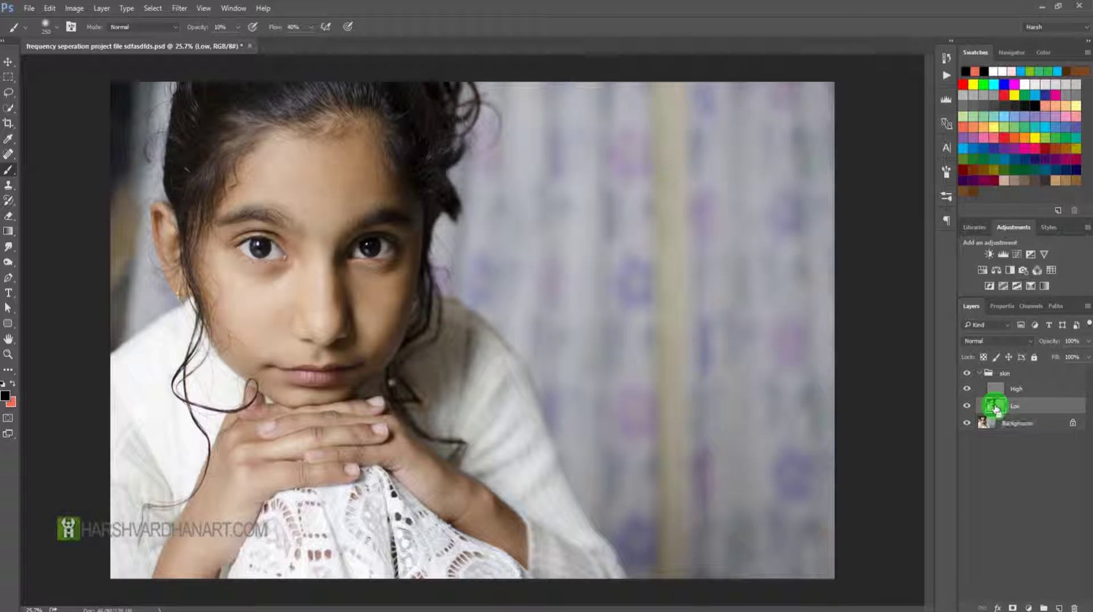
# - Duplicate the Low layer, hide the original Low layer, and convert the duplicate to a smart object
pyautogui.hotkey('ctrl', 'j')
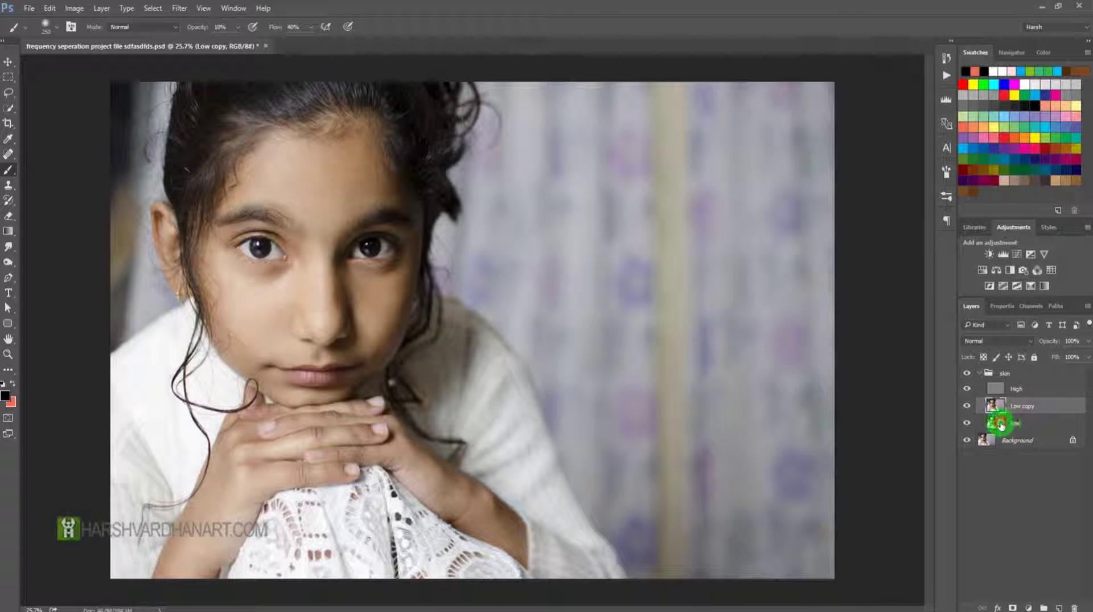
pyautogui.click(1001, 424)
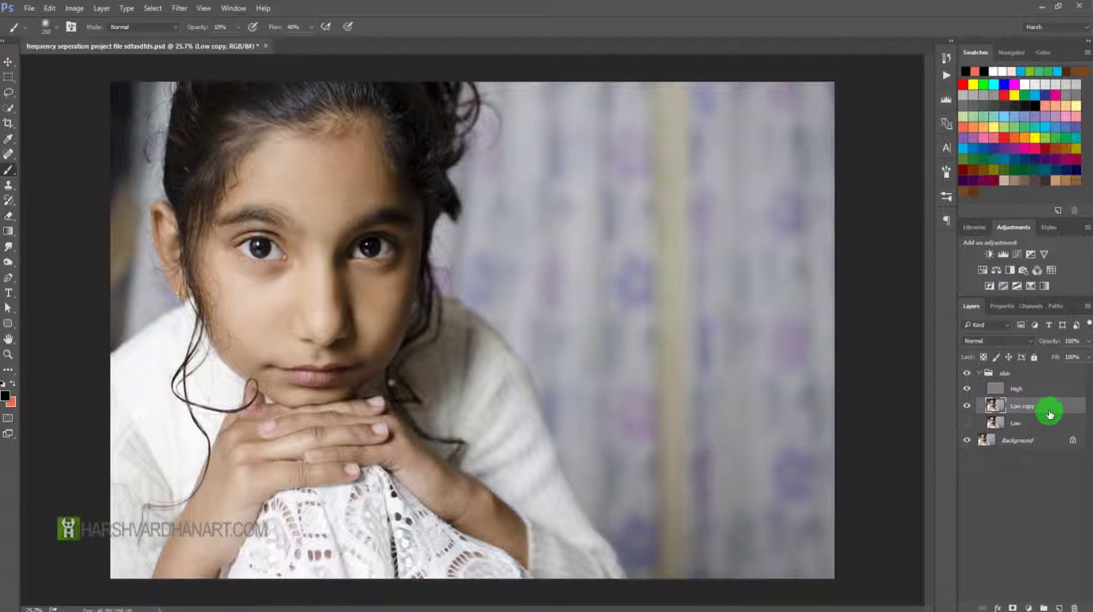
pyautogui.rightClick(1050, 414)
pyautogui.click(975, 262)
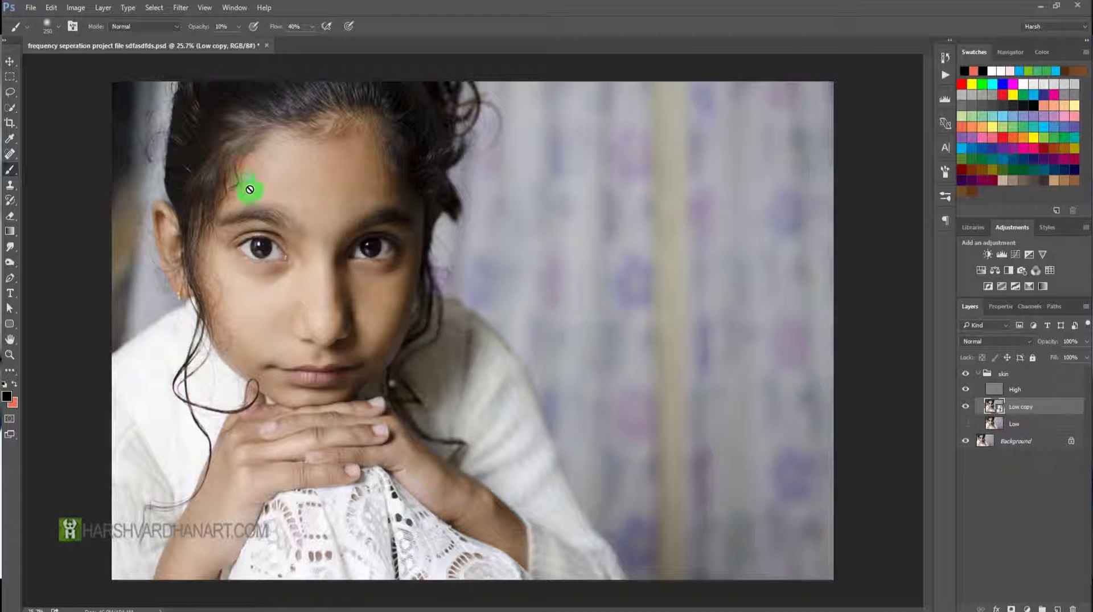
# - Apply a Gaussian Blur smart filter with a 10.0 pixel radius to the Low copy layer
pyautogui.click(180, 7)
pyautogui.moveTo(195, 143)
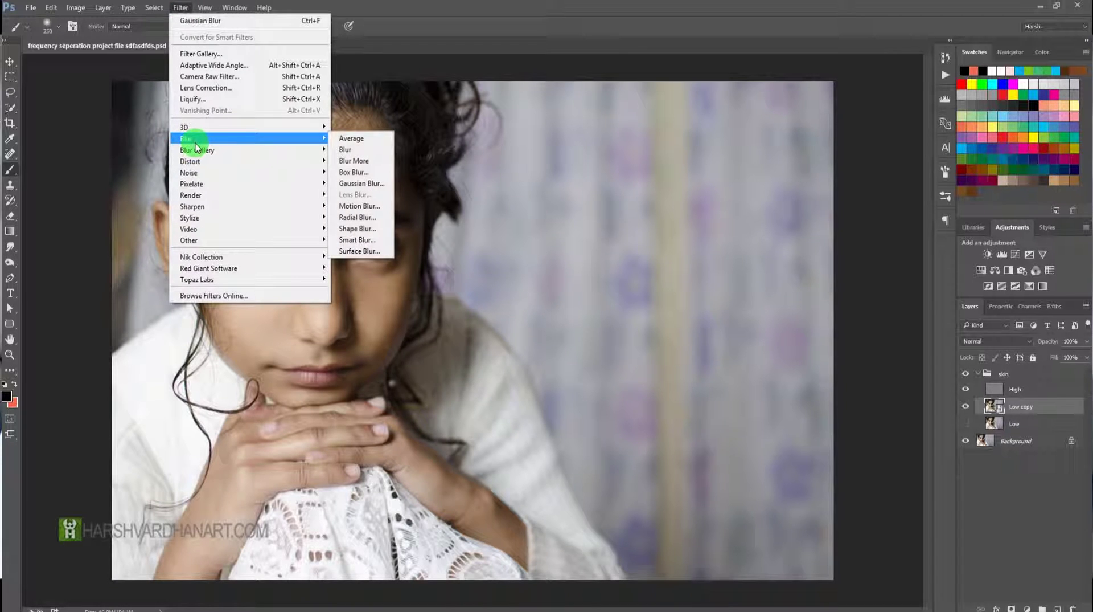
pyautogui.click(354, 183)
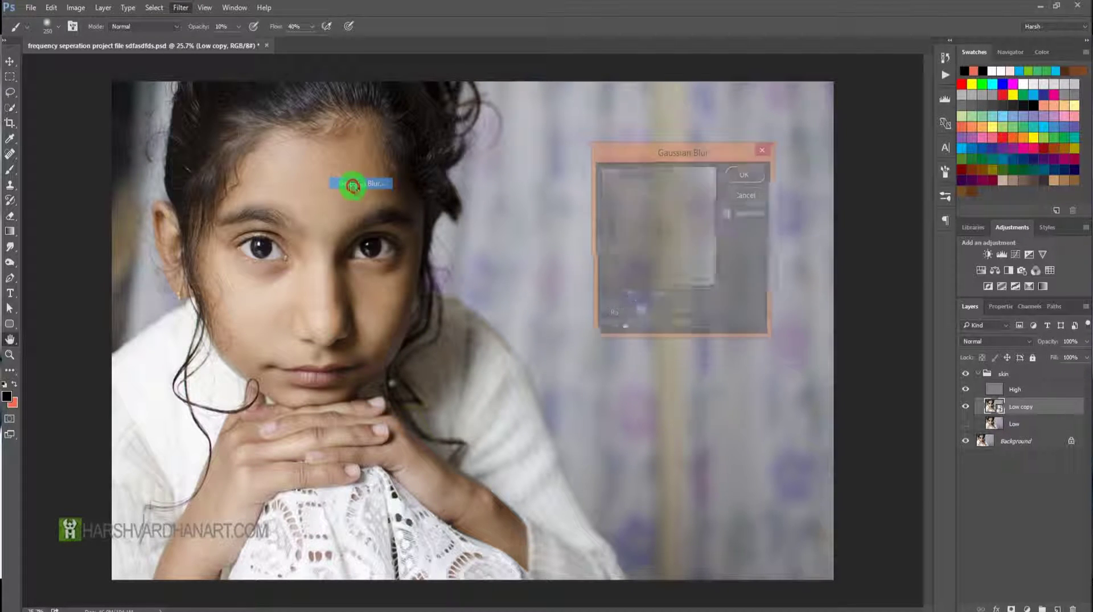
pyautogui.moveTo(294, 313); pyautogui.dragTo(332, 337)
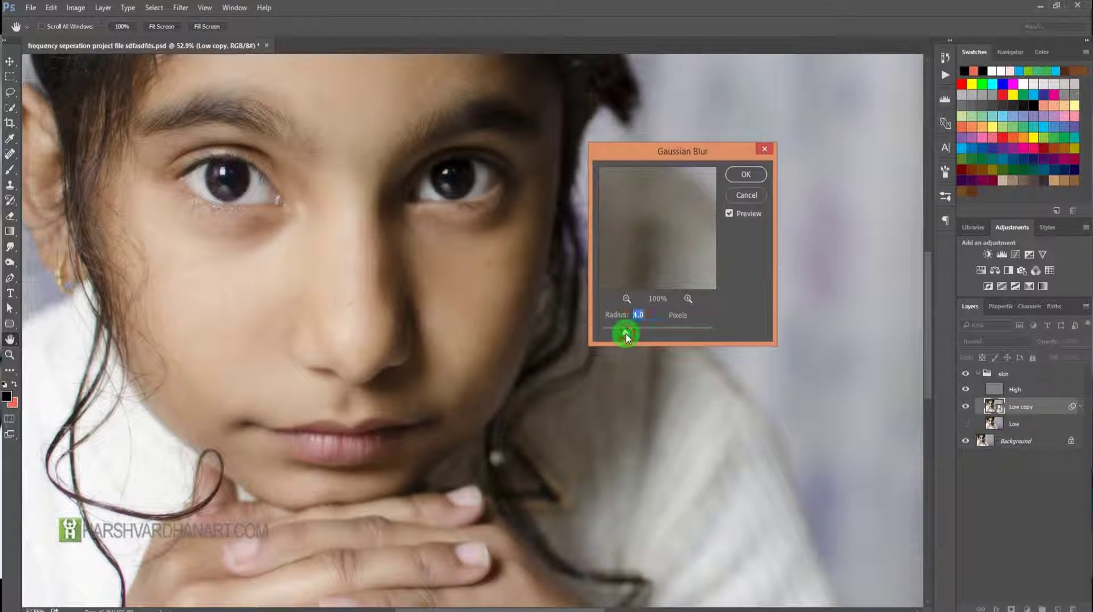
pyautogui.moveTo(629, 334); pyautogui.dragTo(639, 334)
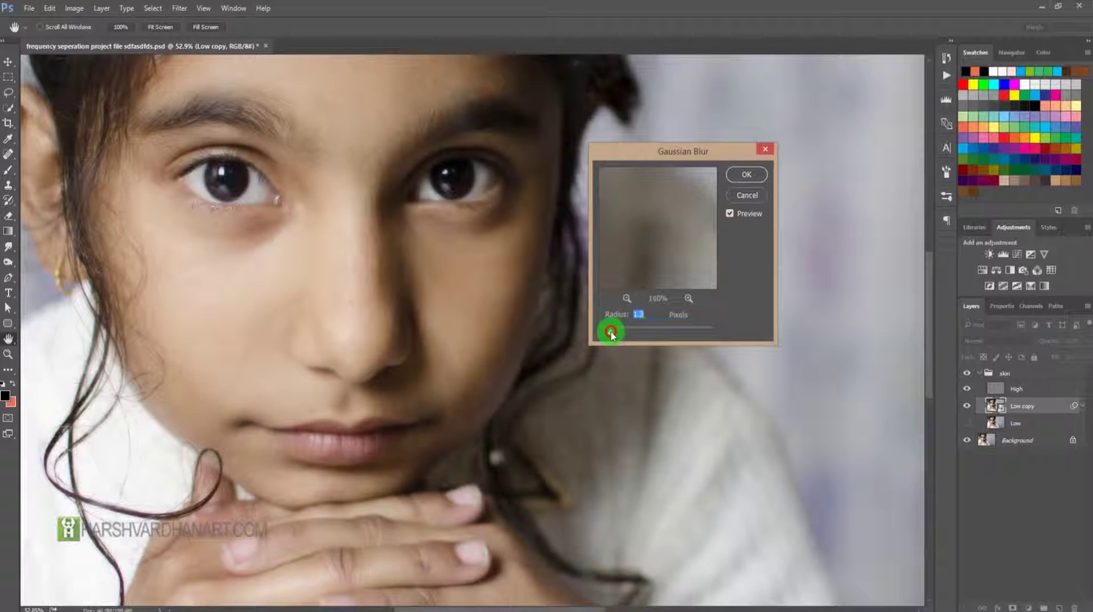
pyautogui.moveTo(610, 334); pyautogui.dragTo(643, 335)
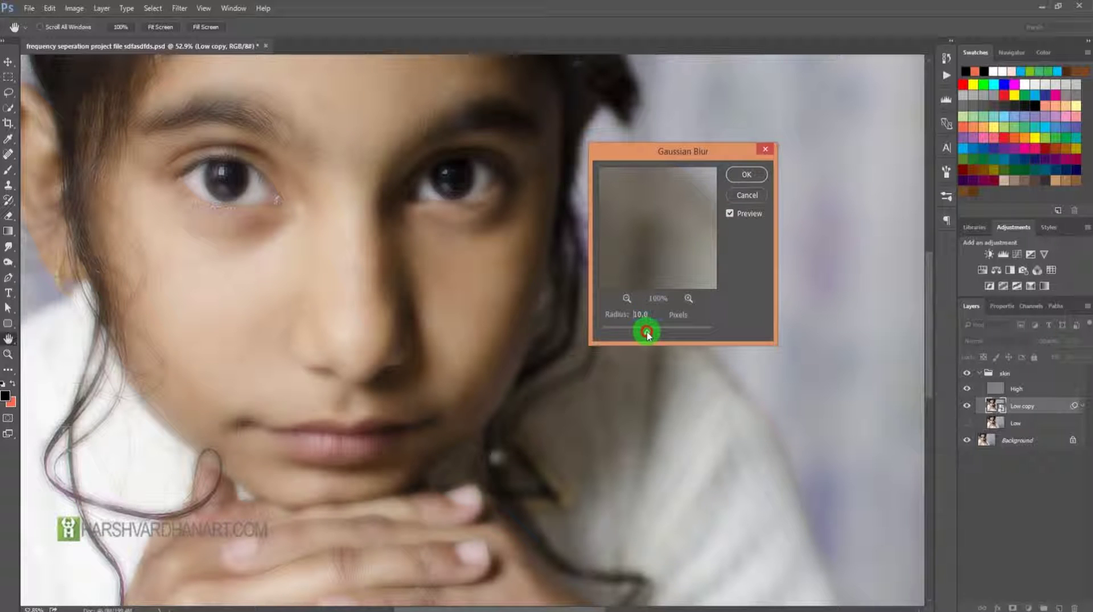
pyautogui.moveTo(649, 334); pyautogui.dragTo(650, 335)
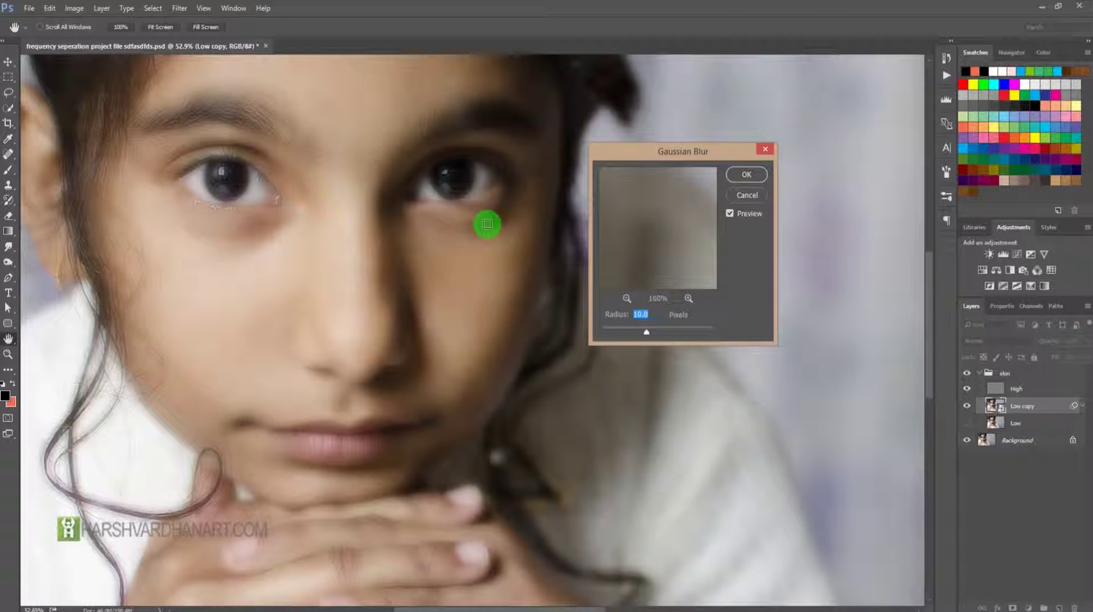
pyautogui.click(746, 176)
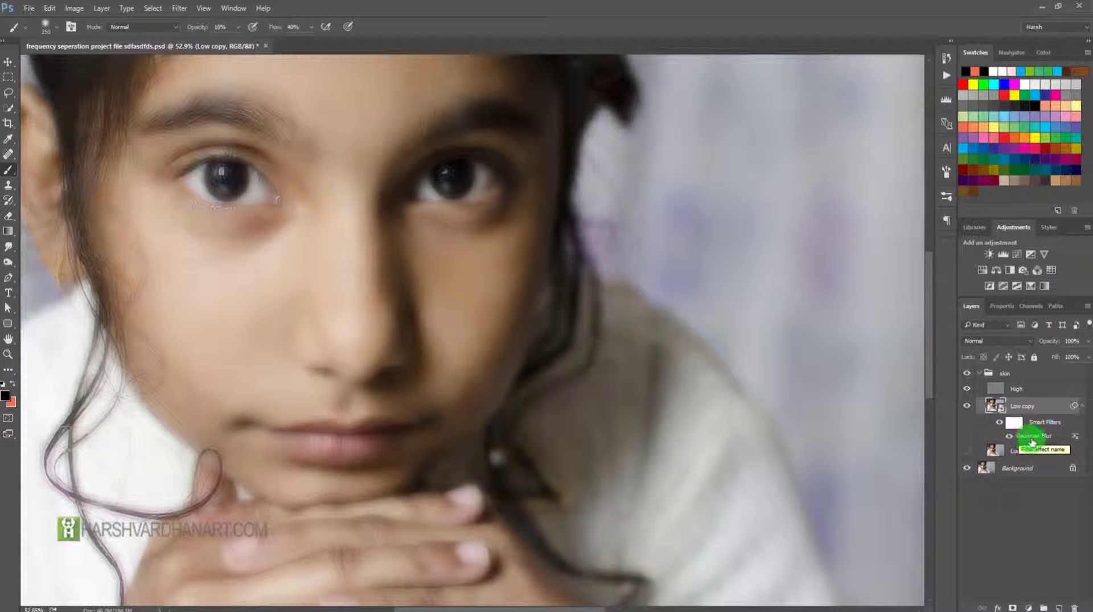
# - Change the Gaussian Blur smart filter's radius to 8.6 pixels and give the Low copy layer a black layer mask
pyautogui.doubleClick(1035, 436)
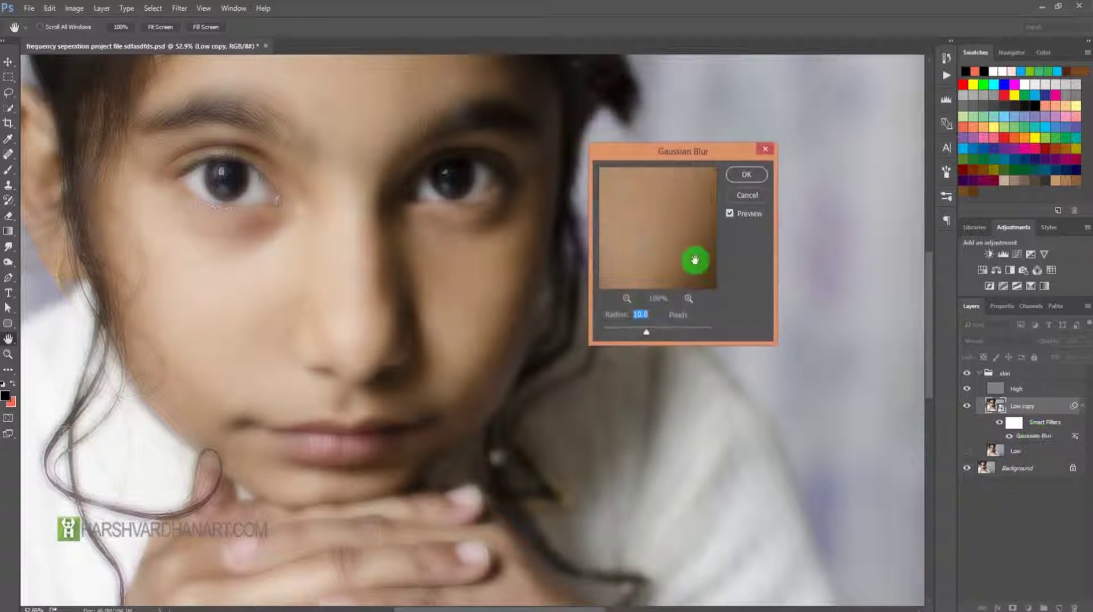
pyautogui.moveTo(634, 334)
pyautogui.mouseDown()
pyautogui.moveTo(615, 335)
pyautogui.moveTo(643, 337)
pyautogui.mouseUp()
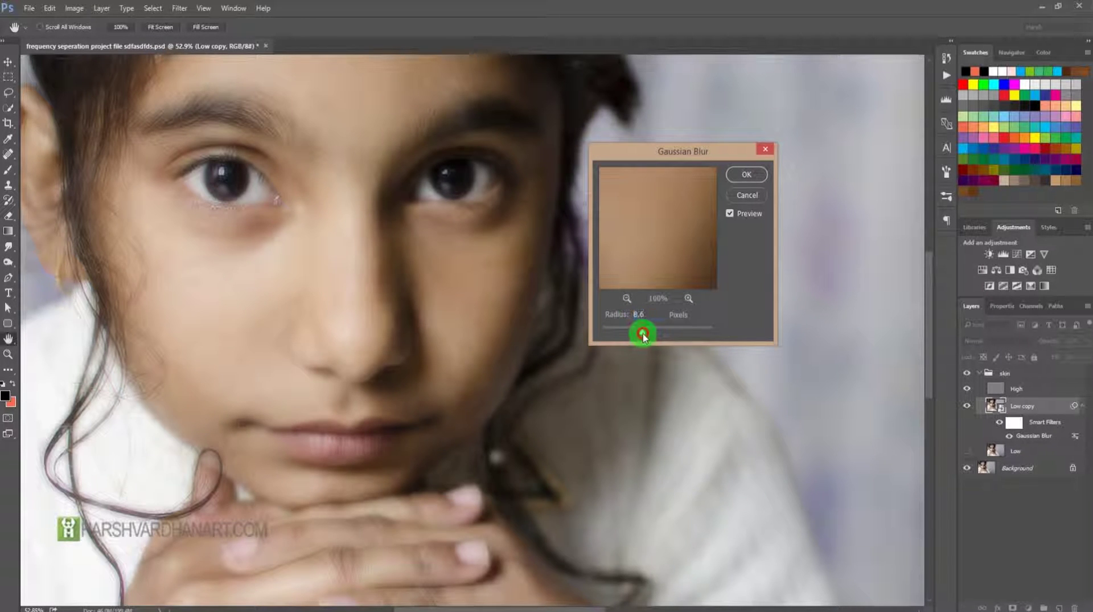
pyautogui.click(746, 174)
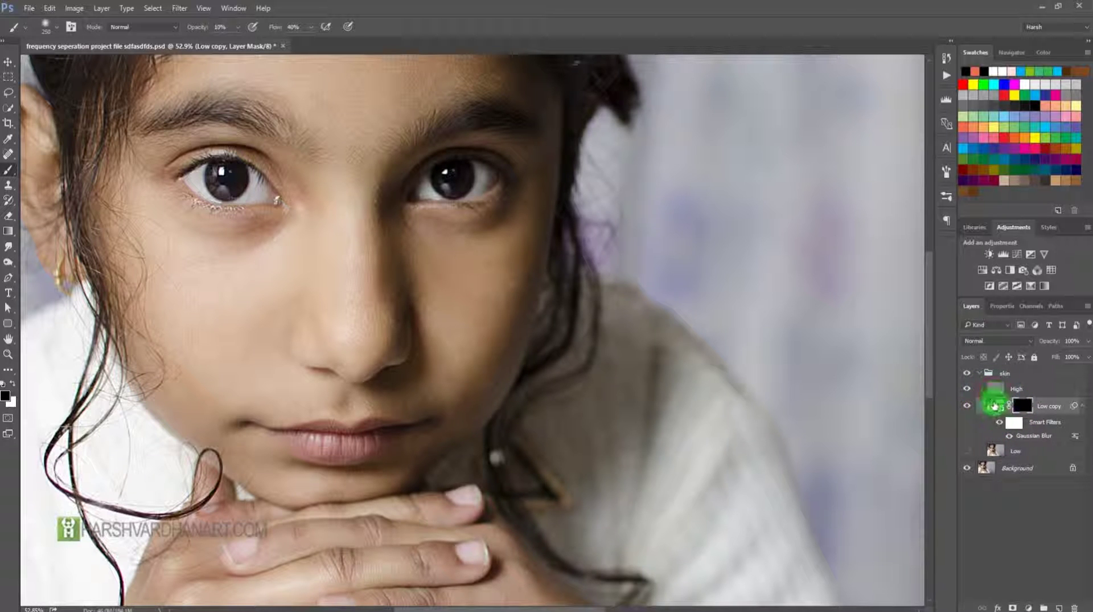
# - Target the Low copy layer's mask and choose a soft round 250 px brush with 0% hardness
pyautogui.click(993, 393)
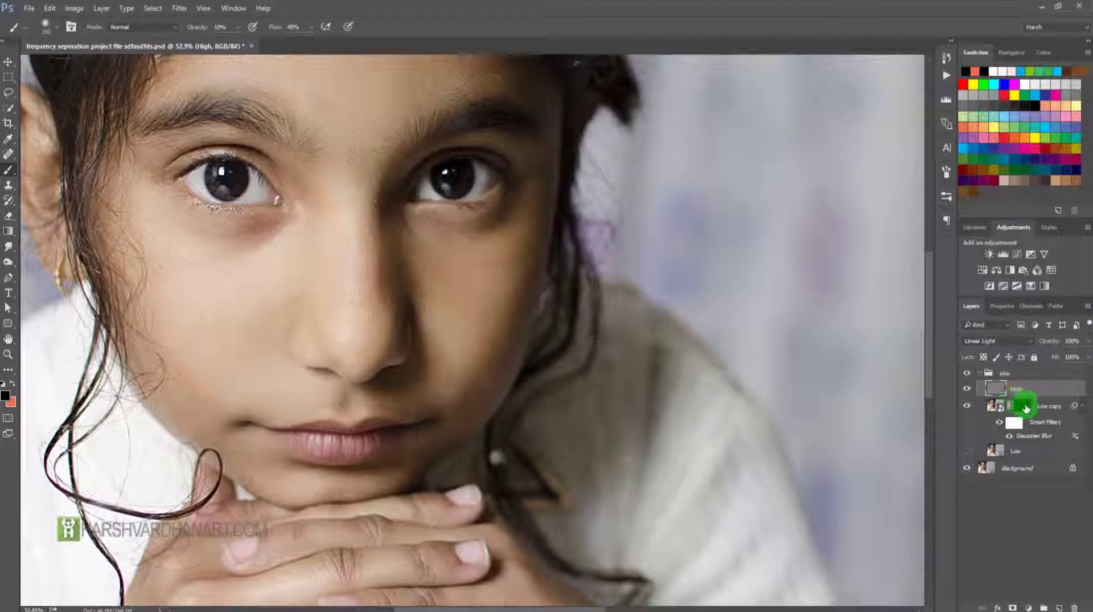
pyautogui.click(1024, 406)
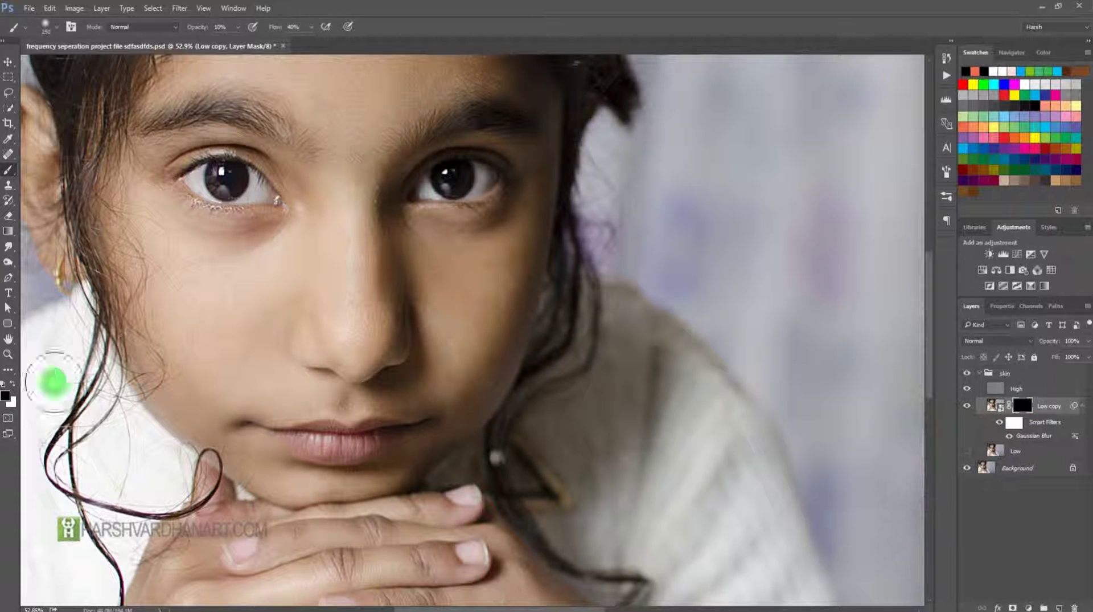
pyautogui.click(8, 170)
pyautogui.click(39, 169)
pyautogui.click(53, 28)
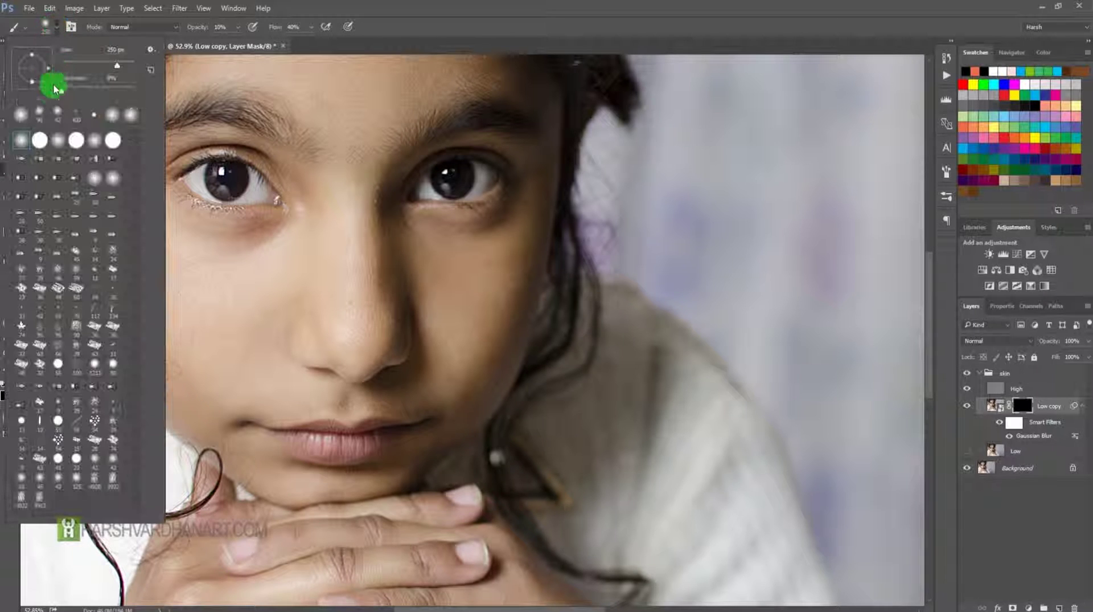
pyautogui.click(60, 90)
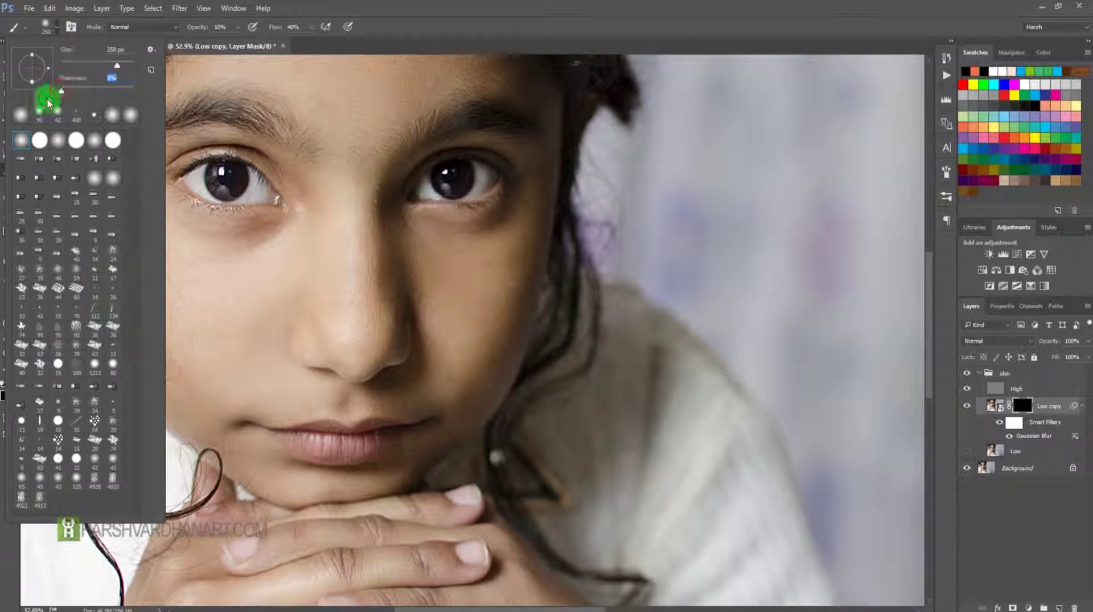
pyautogui.click(373, 5)
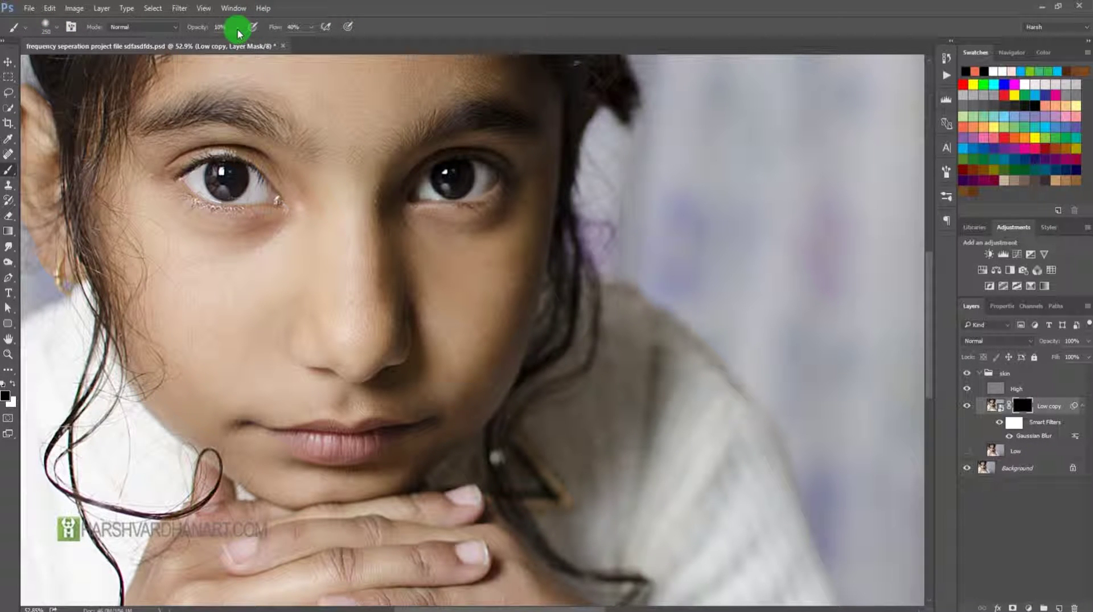
# - Set the brush flow to 100% and opacity to 50%, with white as the foreground colour
pyautogui.moveTo(310, 44); pyautogui.dragTo(372, 34)
pyautogui.click(466, 24)
pyautogui.moveTo(346, 279)
pyautogui.mouseDown()
pyautogui.moveTo(277, 296)
pyautogui.moveTo(321, 323)
pyautogui.moveTo(296, 274)
pyautogui.moveTo(343, 255)
pyautogui.moveTo(285, 287)
pyautogui.moveTo(295, 268)
pyautogui.moveTo(276, 275)
pyautogui.moveTo(293, 276)
pyautogui.moveTo(297, 308)
pyautogui.moveTo(229, 267)
pyautogui.moveTo(290, 257)
pyautogui.moveTo(256, 252)
pyautogui.moveTo(268, 244)
pyautogui.moveTo(248, 242)
pyautogui.moveTo(341, 292)
pyautogui.moveTo(309, 378)
pyautogui.moveTo(267, 389)
pyautogui.moveTo(181, 265)
pyautogui.moveTo(317, 253)
pyautogui.moveTo(364, 219)
pyautogui.moveTo(264, 201)
pyautogui.moveTo(320, 214)
pyautogui.moveTo(273, 222)
pyautogui.mouseUp()
pyautogui.click(13, 384)
pyautogui.click(229, 26)
pyautogui.press('5')
# - Paint the Low copy mask white over the lit cheek, nose and upper lip area, reducing the brush to 100 px
pyautogui.moveTo(252, 246)
pyautogui.mouseDown()
pyautogui.moveTo(327, 213)
pyautogui.moveTo(229, 300)
pyautogui.moveTo(216, 354)
pyautogui.moveTo(244, 456)
pyautogui.moveTo(307, 395)
pyautogui.moveTo(329, 268)
pyautogui.moveTo(428, 245)
pyautogui.moveTo(456, 358)
pyautogui.moveTo(471, 285)
pyautogui.moveTo(520, 288)
pyautogui.moveTo(532, 259)
pyautogui.moveTo(528, 273)
pyautogui.moveTo(449, 214)
pyautogui.moveTo(395, 256)
pyautogui.moveTo(371, 309)
pyautogui.mouseUp()
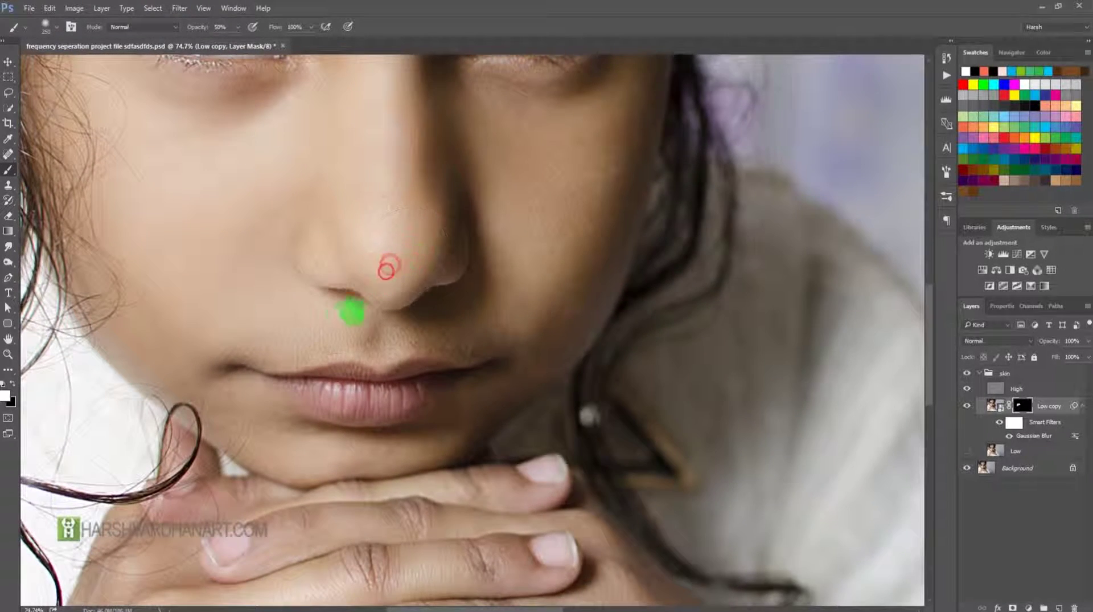
pyautogui.press('[')
pyautogui.press('[')
pyautogui.press('[')
pyautogui.press('[')
pyautogui.press('[')
pyautogui.click(290, 331)
pyautogui.click(261, 349)
pyautogui.click(275, 344)
pyautogui.moveTo(275, 346)
pyautogui.mouseDown()
pyautogui.moveTo(226, 344)
pyautogui.moveTo(363, 335)
pyautogui.moveTo(374, 317)
pyautogui.moveTo(339, 309)
pyautogui.moveTo(443, 344)
pyautogui.moveTo(454, 339)
pyautogui.moveTo(440, 339)
pyautogui.moveTo(444, 307)
pyautogui.moveTo(463, 334)
pyautogui.moveTo(518, 329)
pyautogui.moveTo(496, 268)
pyautogui.mouseUp()
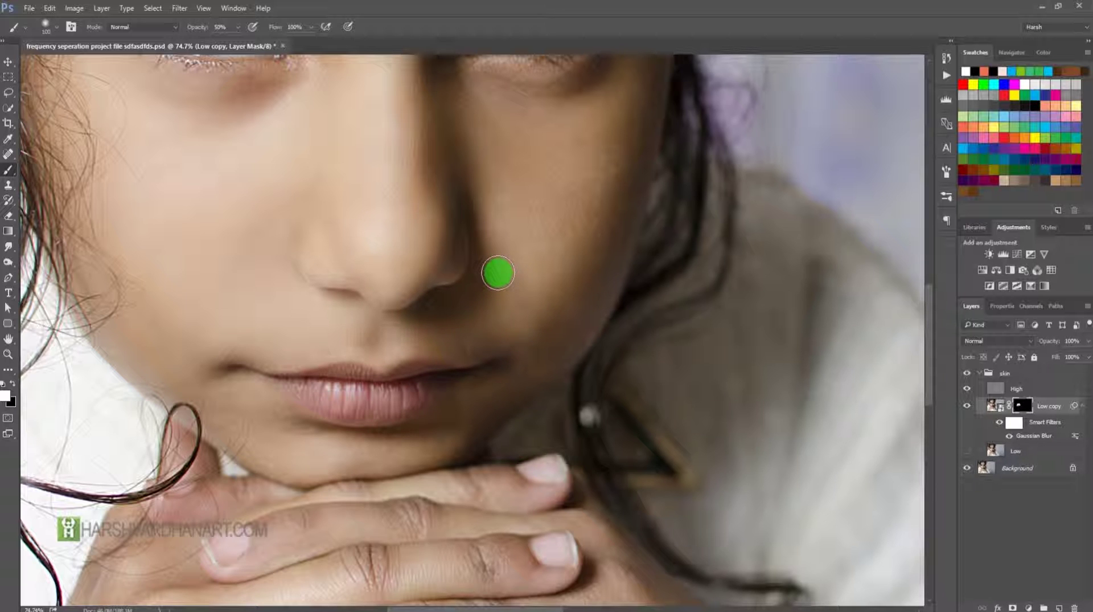
# - Lower the brush opacity to 30% and paint the mask over the shaded cheek beside the nose
pyautogui.press('3')
pyautogui.click(477, 250)
pyautogui.click(492, 275)
pyautogui.click(537, 251)
pyautogui.moveTo(538, 234); pyautogui.dragTo(580, 186)
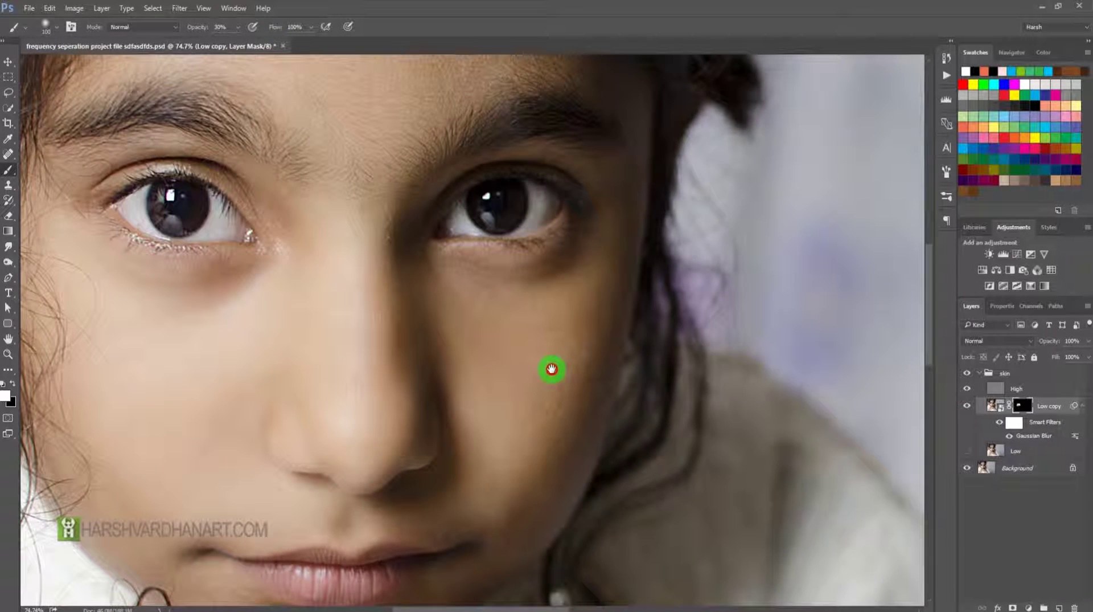
# - Paint the mask around the inner eye corner, upper eyelid and nose bridge, raising the brush opacity to 100%
pyautogui.moveTo(552, 368)
pyautogui.mouseDown()
pyautogui.moveTo(288, 205)
pyautogui.moveTo(305, 252)
pyautogui.moveTo(261, 186)
pyautogui.moveTo(300, 235)
pyautogui.mouseUp()
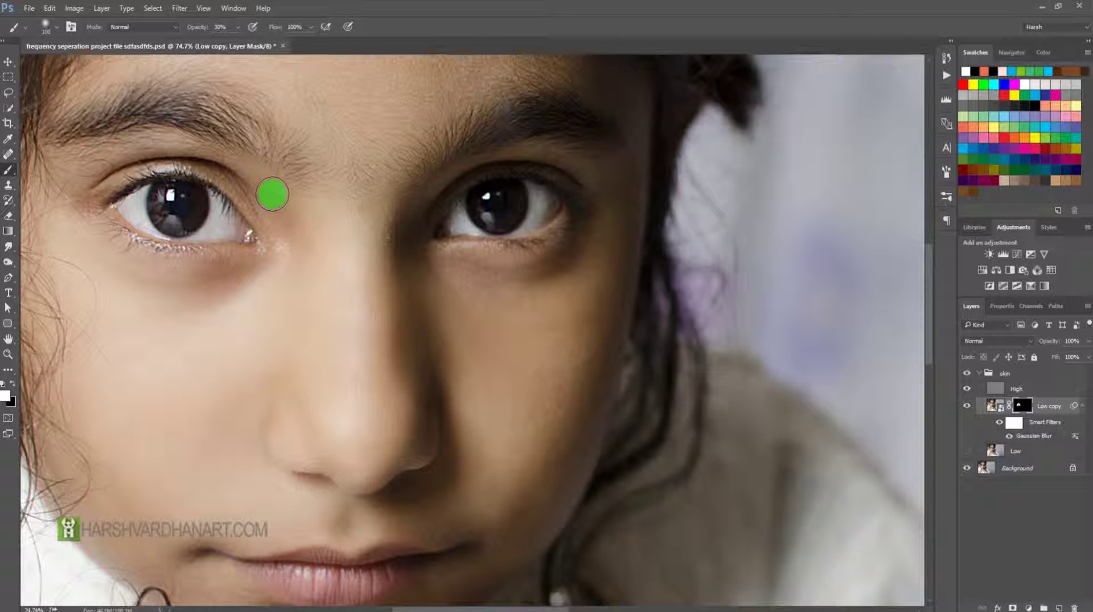
pyautogui.moveTo(268, 228)
pyautogui.mouseDown()
pyautogui.moveTo(244, 198)
pyautogui.moveTo(263, 206)
pyautogui.mouseUp()
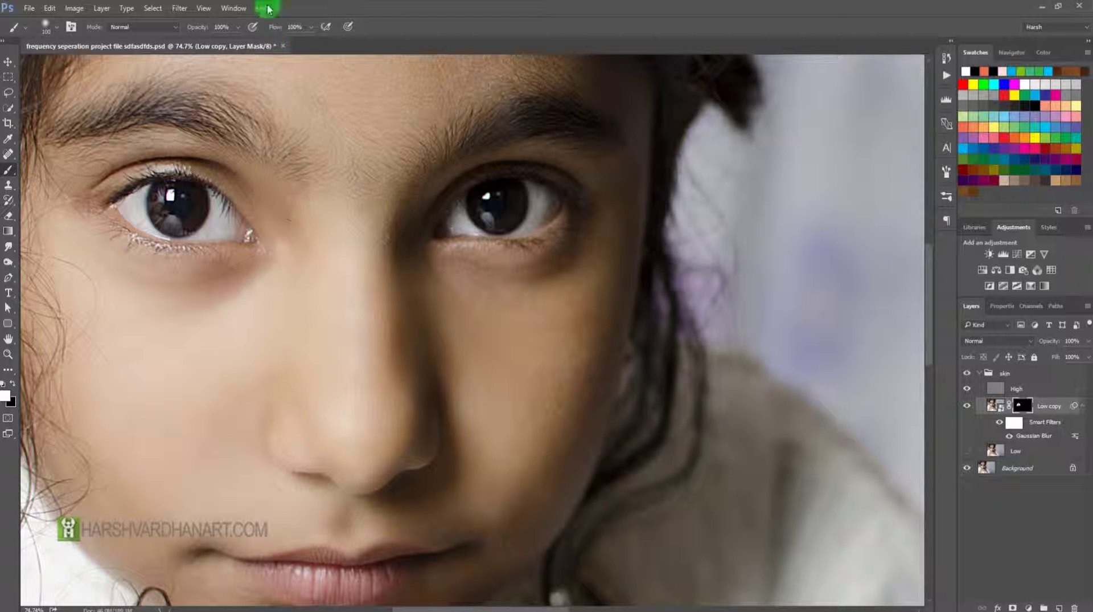
pyautogui.moveTo(227, 224)
pyautogui.mouseDown()
pyautogui.moveTo(226, 166)
pyautogui.moveTo(298, 272)
pyautogui.moveTo(277, 220)
pyautogui.moveTo(179, 152)
pyautogui.moveTo(133, 154)
pyautogui.mouseUp()
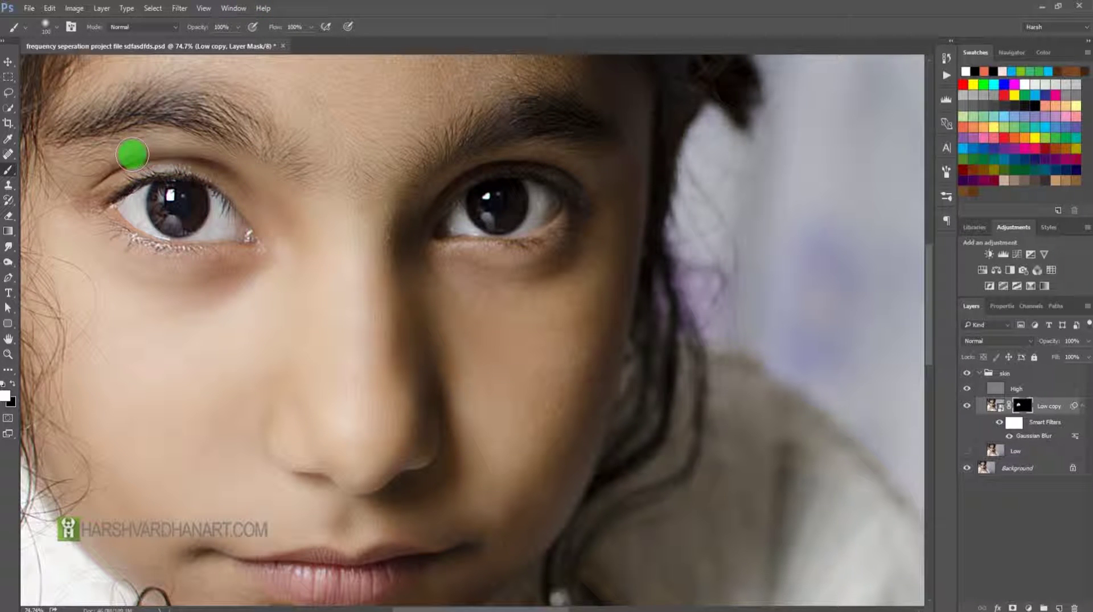
pyautogui.moveTo(56, 195)
pyautogui.mouseDown()
pyautogui.moveTo(68, 227)
pyautogui.moveTo(171, 275)
pyautogui.moveTo(170, 258)
pyautogui.moveTo(349, 300)
pyautogui.moveTo(422, 344)
pyautogui.moveTo(452, 163)
pyautogui.mouseUp()
pyautogui.moveTo(359, 249); pyautogui.dragTo(372, 226)
pyautogui.moveTo(383, 288); pyautogui.dragTo(397, 280)
pyautogui.moveTo(422, 317)
pyautogui.mouseDown()
pyautogui.moveTo(361, 181)
pyautogui.moveTo(383, 178)
pyautogui.mouseUp()
pyautogui.click(387, 223)
# - Paint the mask around the mouth, chin and lower cheek with a smaller brush at 20% opacity
pyautogui.moveTo(388, 223)
pyautogui.mouseDown()
pyautogui.moveTo(403, 192)
pyautogui.moveTo(413, 236)
pyautogui.moveTo(424, 159)
pyautogui.moveTo(388, 158)
pyautogui.moveTo(447, 194)
pyautogui.moveTo(447, 308)
pyautogui.moveTo(512, 221)
pyautogui.moveTo(488, 303)
pyautogui.moveTo(419, 367)
pyautogui.moveTo(348, 378)
pyautogui.moveTo(421, 393)
pyautogui.moveTo(411, 428)
pyautogui.moveTo(379, 456)
pyautogui.moveTo(264, 485)
pyautogui.moveTo(336, 496)
pyautogui.moveTo(366, 480)
pyautogui.moveTo(359, 505)
pyautogui.moveTo(219, 495)
pyautogui.moveTo(197, 463)
pyautogui.mouseUp()
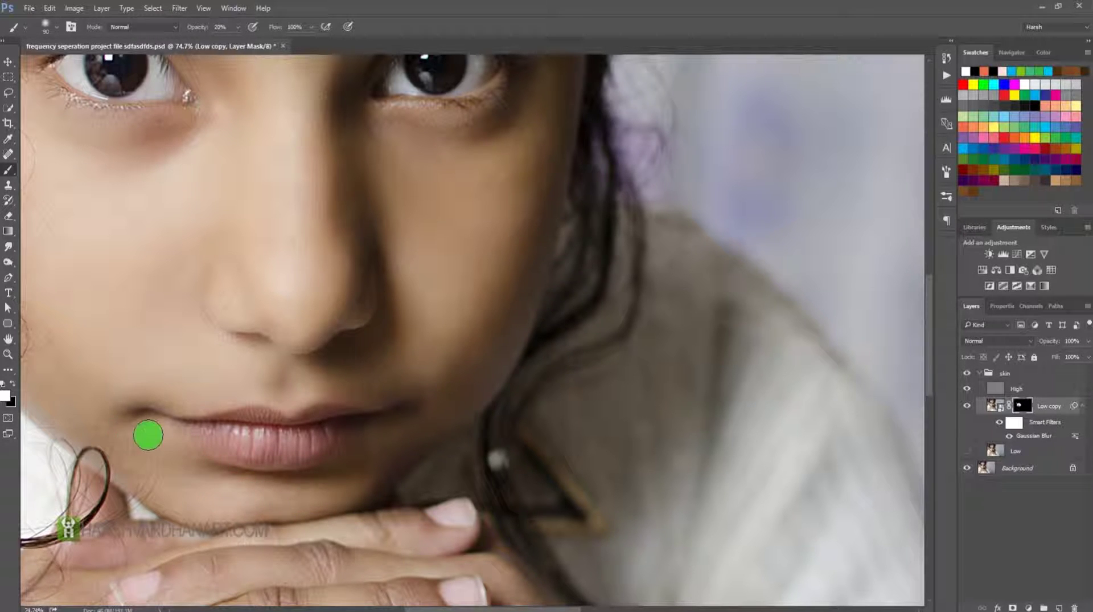
pyautogui.moveTo(253, 517); pyautogui.dragTo(224, 497)
pyautogui.moveTo(165, 464)
pyautogui.mouseDown()
pyautogui.moveTo(195, 378)
pyautogui.moveTo(210, 75)
pyautogui.mouseUp()
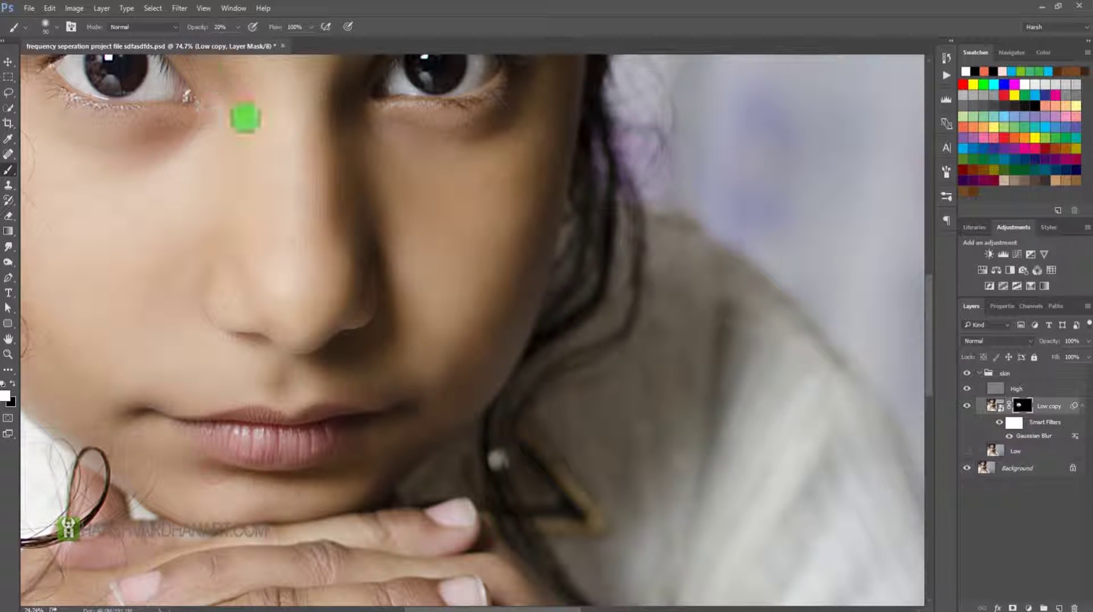
pyautogui.moveTo(422, 323); pyautogui.dragTo(371, 475)
pyautogui.moveTo(419, 362); pyautogui.dragTo(361, 430)
pyautogui.moveTo(407, 390)
pyautogui.mouseDown()
pyautogui.moveTo(453, 295)
pyautogui.moveTo(426, 459)
pyautogui.moveTo(398, 486)
pyautogui.mouseUp()
pyautogui.moveTo(423, 325)
pyautogui.mouseDown()
pyautogui.moveTo(385, 350)
pyautogui.moveTo(333, 358)
pyautogui.mouseUp()
pyautogui.moveTo(256, 346); pyautogui.dragTo(278, 395)
pyautogui.click(324, 366)
# - Smooth the forehead and the outer edge of the lit cheek on the mask with a 175 px brush at 50% opacity
pyautogui.moveTo(427, 395); pyautogui.dragTo(444, 304)
pyautogui.moveTo(398, 526); pyautogui.dragTo(459, 285)
pyautogui.moveTo(419, 452)
pyautogui.mouseDown()
pyautogui.moveTo(465, 263)
pyautogui.moveTo(442, 275)
pyautogui.moveTo(407, 251)
pyautogui.moveTo(279, 272)
pyautogui.mouseUp()
pyautogui.moveTo(391, 161); pyautogui.dragTo(398, 327)
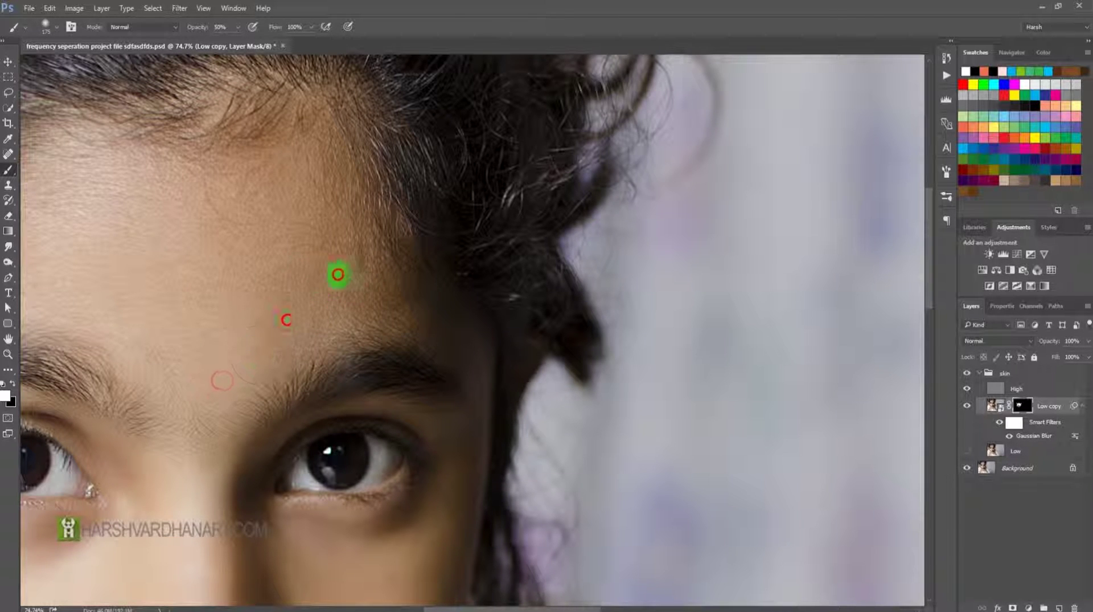
pyautogui.moveTo(403, 309); pyautogui.dragTo(240, 316)
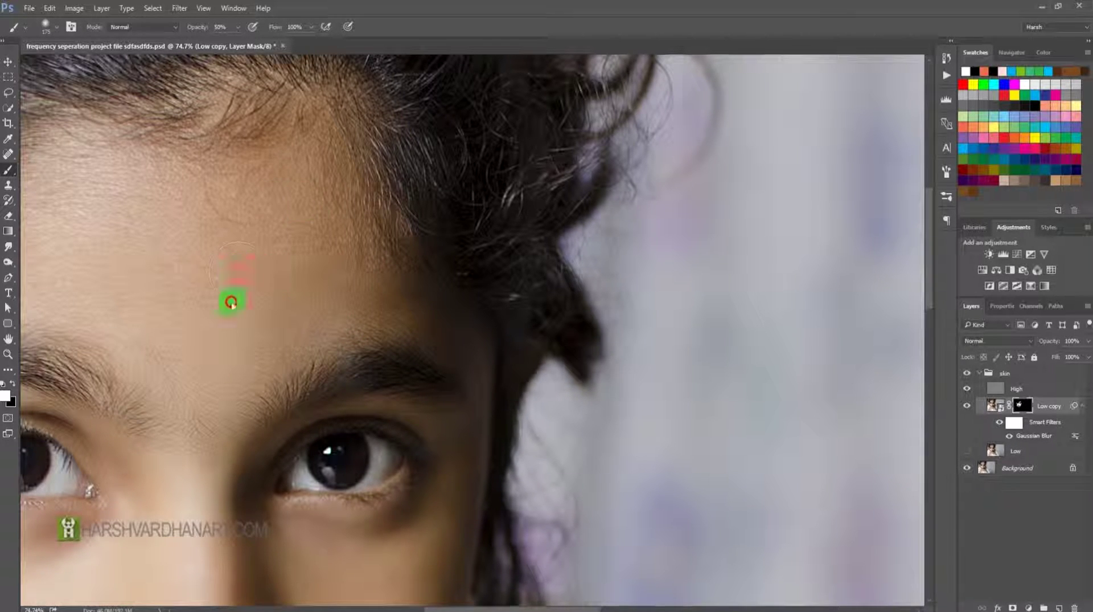
pyautogui.moveTo(296, 216)
pyautogui.mouseDown()
pyautogui.moveTo(429, 324)
pyautogui.moveTo(247, 329)
pyautogui.moveTo(364, 327)
pyautogui.mouseUp()
pyautogui.moveTo(346, 390)
pyautogui.mouseDown()
pyautogui.moveTo(255, 289)
pyautogui.moveTo(319, 322)
pyautogui.moveTo(402, 260)
pyautogui.moveTo(382, 252)
pyautogui.moveTo(409, 243)
pyautogui.moveTo(349, 200)
pyautogui.moveTo(329, 179)
pyautogui.moveTo(339, 173)
pyautogui.moveTo(242, 144)
pyautogui.moveTo(206, 182)
pyautogui.moveTo(199, 230)
pyautogui.moveTo(170, 250)
pyautogui.moveTo(137, 307)
pyautogui.moveTo(107, 321)
pyautogui.moveTo(177, 300)
pyautogui.moveTo(126, 301)
pyautogui.moveTo(109, 321)
pyautogui.moveTo(246, 316)
pyautogui.moveTo(330, 350)
pyautogui.moveTo(496, 193)
pyautogui.mouseUp()
pyautogui.moveTo(214, 390)
pyautogui.mouseDown()
pyautogui.moveTo(254, 414)
pyautogui.moveTo(234, 273)
pyautogui.mouseUp()
pyautogui.moveTo(215, 320)
pyautogui.mouseDown()
pyautogui.moveTo(227, 393)
pyautogui.moveTo(206, 419)
pyautogui.mouseUp()
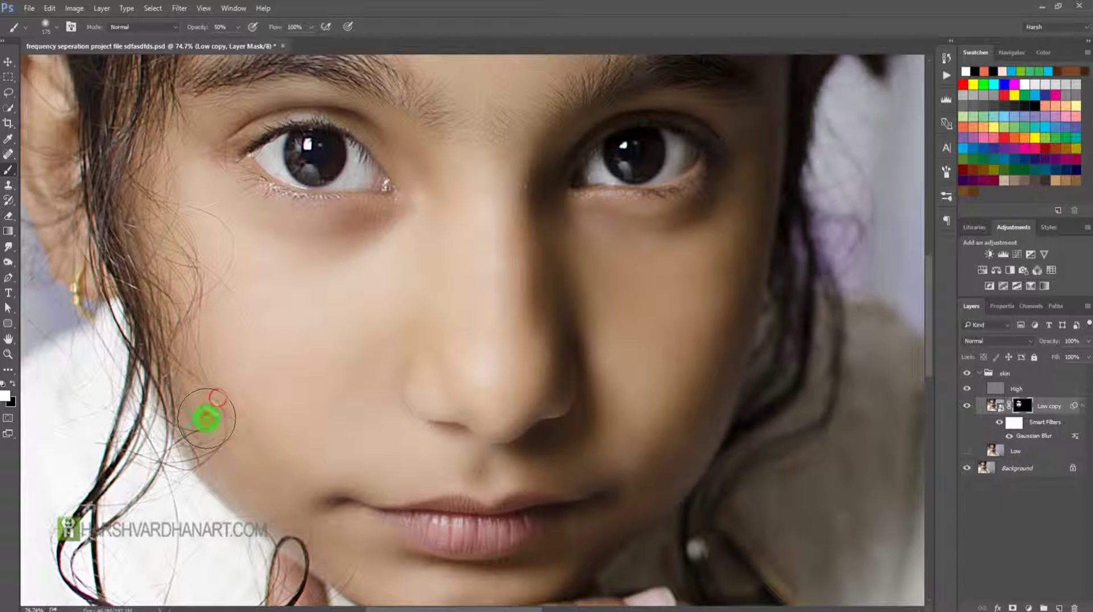
# - Paint the mask over the clasped fingers and knuckles at 50% opacity
pyautogui.moveTo(339, 456); pyautogui.dragTo(313, 235)
pyautogui.moveTo(296, 460); pyautogui.dragTo(303, 234)
pyautogui.click(279, 391)
pyautogui.moveTo(278, 391)
pyautogui.mouseDown()
pyautogui.moveTo(555, 392)
pyautogui.moveTo(309, 376)
pyautogui.mouseUp()
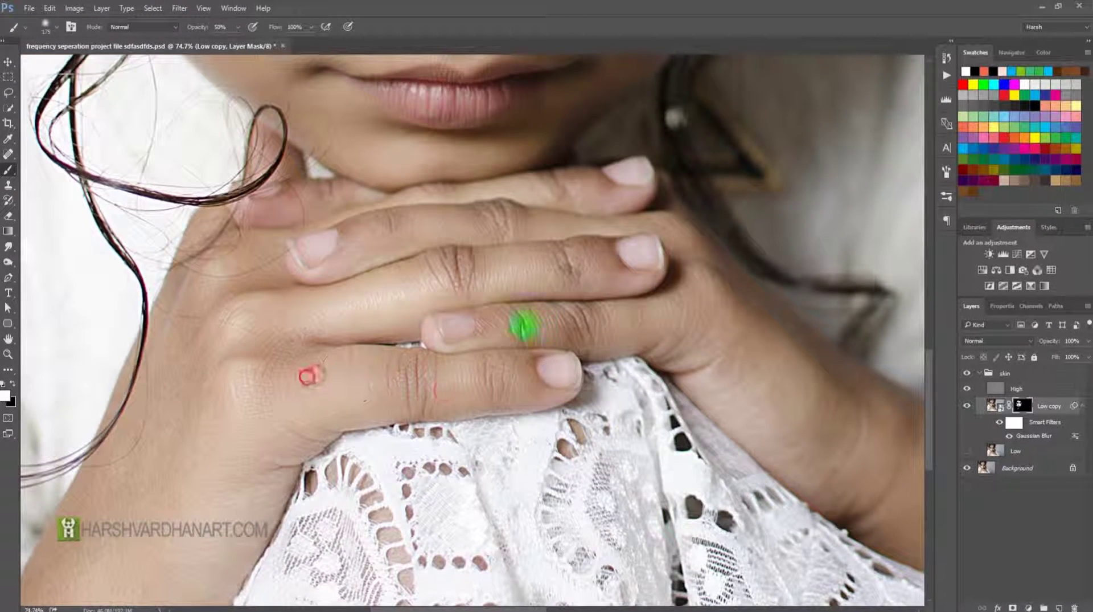
pyautogui.moveTo(545, 292); pyautogui.dragTo(228, 305)
pyautogui.click(412, 234)
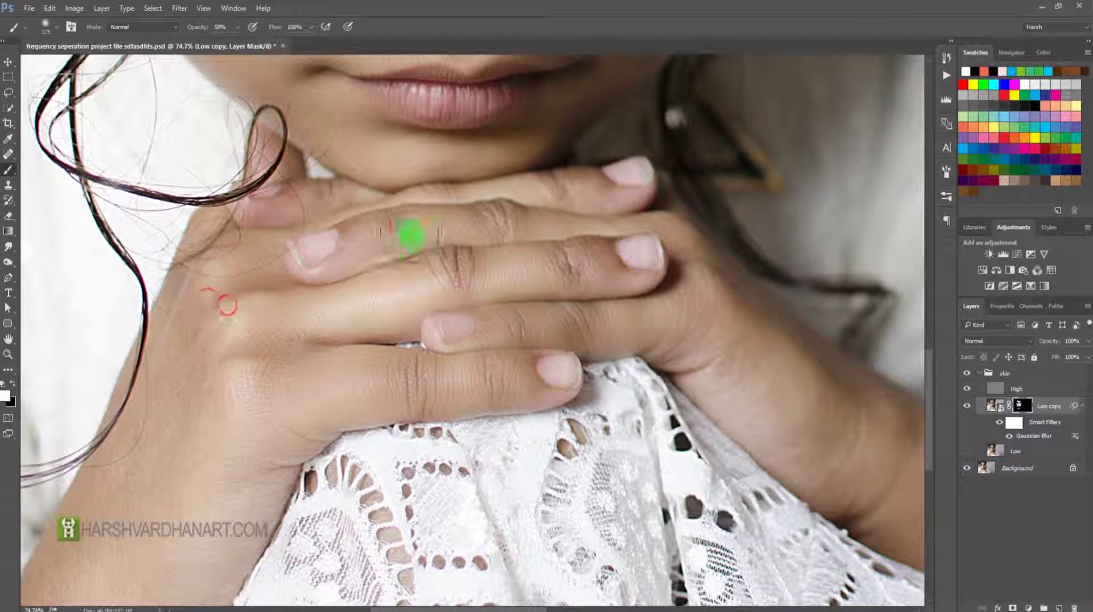
# - Paint the mask over the wrist and forearm beside the lace fabric at 50% opacity
pyautogui.moveTo(794, 381); pyautogui.dragTo(555, 244)
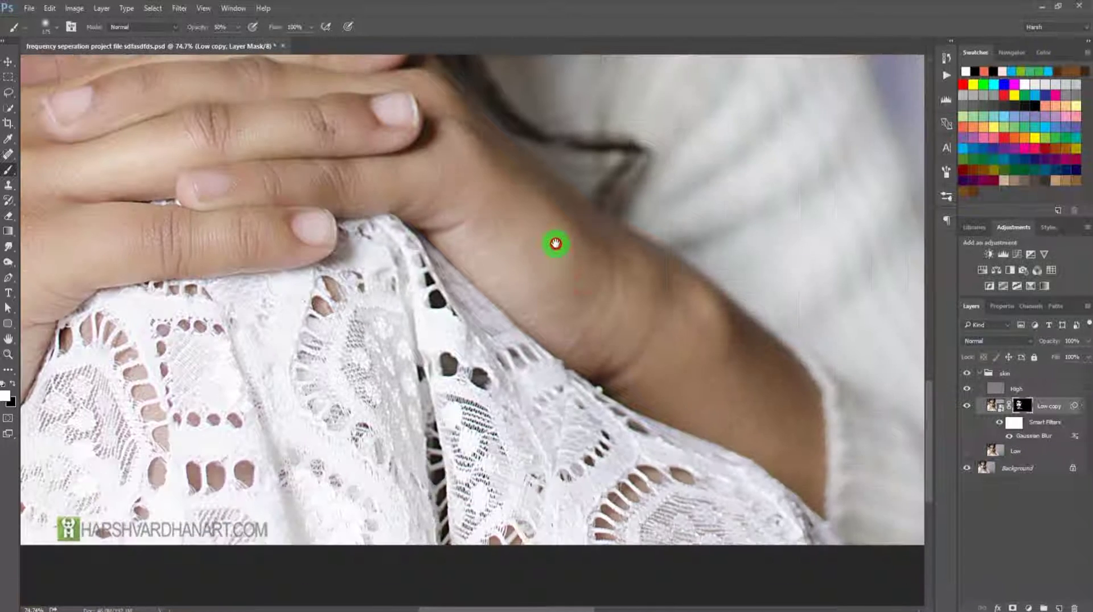
pyautogui.moveTo(722, 401)
pyautogui.mouseDown()
pyautogui.moveTo(793, 432)
pyautogui.moveTo(690, 321)
pyautogui.mouseUp()
pyautogui.click(537, 220)
pyautogui.moveTo(236, 160); pyautogui.dragTo(694, 182)
# - Paint the mask over the other hand and the thumb area under the chin at 50% opacity
pyautogui.click(389, 368)
pyautogui.moveTo(389, 368)
pyautogui.mouseDown()
pyautogui.moveTo(327, 441)
pyautogui.moveTo(345, 328)
pyautogui.mouseUp()
pyautogui.moveTo(242, 511)
pyautogui.mouseDown()
pyautogui.moveTo(302, 483)
pyautogui.moveTo(334, 549)
pyautogui.moveTo(357, 561)
pyautogui.mouseUp()
pyautogui.moveTo(454, 298); pyautogui.dragTo(309, 556)
pyautogui.moveTo(498, 391); pyautogui.dragTo(490, 361)
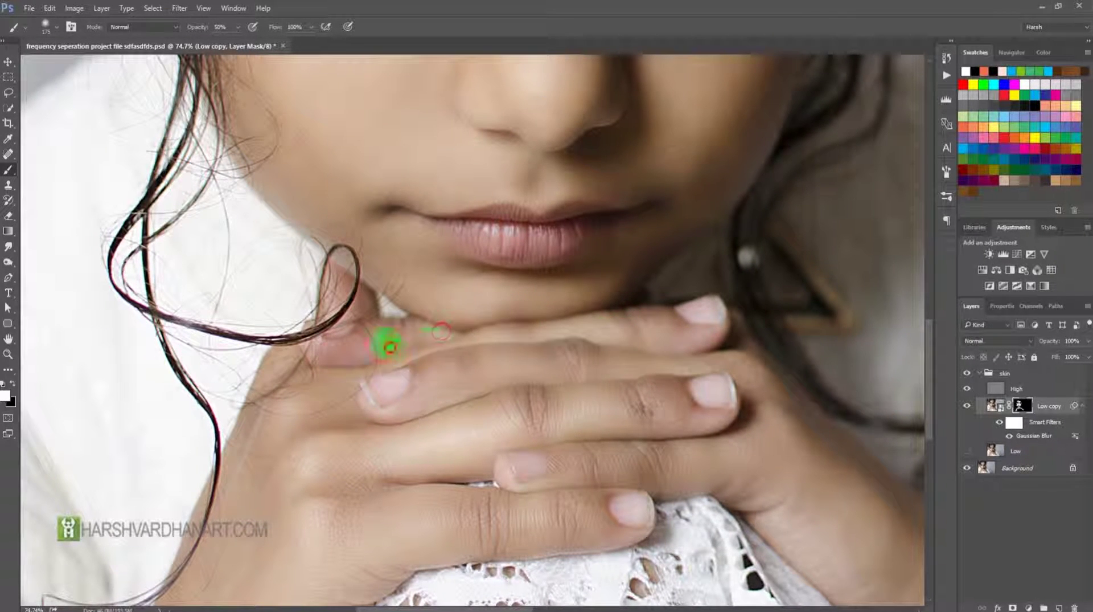
# - Touch up the mask over the chin, the nose bridge and the skin around the eyes at 50% opacity
pyautogui.moveTo(432, 310); pyautogui.dragTo(446, 437)
pyautogui.moveTo(450, 225)
pyautogui.mouseDown()
pyautogui.moveTo(446, 334)
pyautogui.moveTo(493, 388)
pyautogui.moveTo(444, 380)
pyautogui.moveTo(581, 282)
pyautogui.moveTo(659, 295)
pyautogui.mouseUp()
pyautogui.moveTo(580, 150); pyautogui.dragTo(564, 330)
pyautogui.click(509, 335)
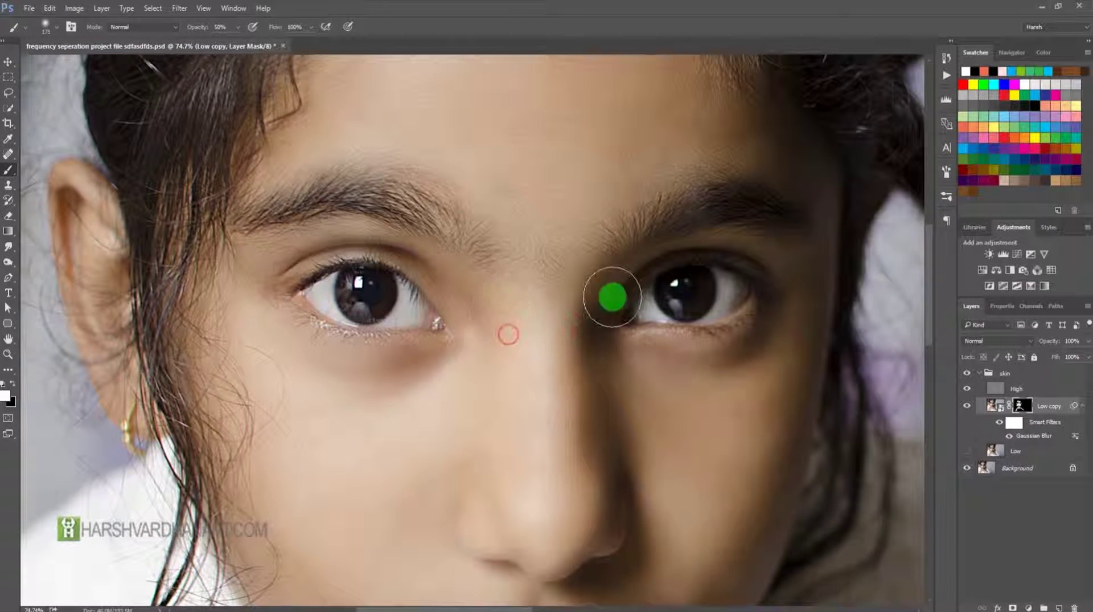
pyautogui.moveTo(740, 170); pyautogui.dragTo(669, 205)
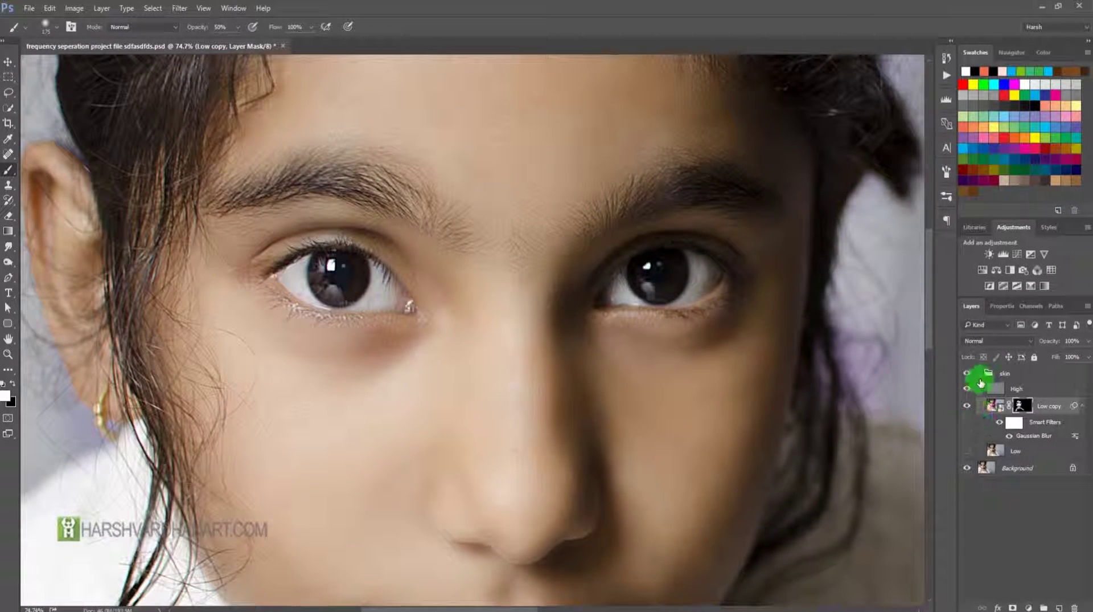
# - Compare the portrait with and without the skin group's retouching, close up and over the whole face
pyautogui.click(967, 373)
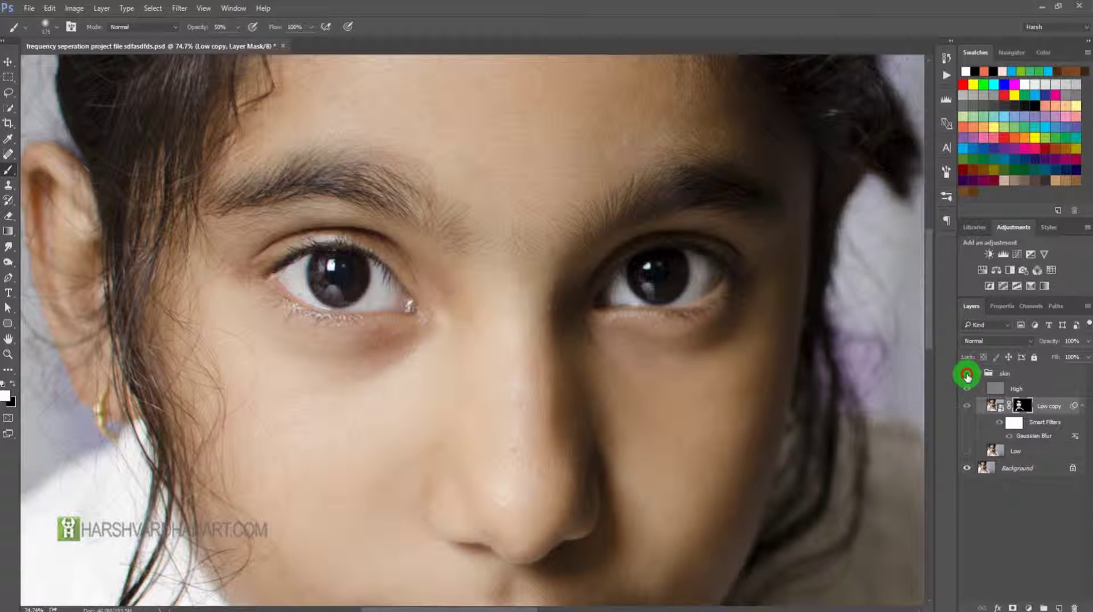
pyautogui.click(967, 374)
pyautogui.click(967, 374)
pyautogui.click(967, 373)
pyautogui.scroll(-5, 701, 317)
pyautogui.moveTo(628, 273)
pyautogui.mouseDown()
pyautogui.moveTo(657, 290)
pyautogui.moveTo(615, 288)
pyautogui.mouseUp()
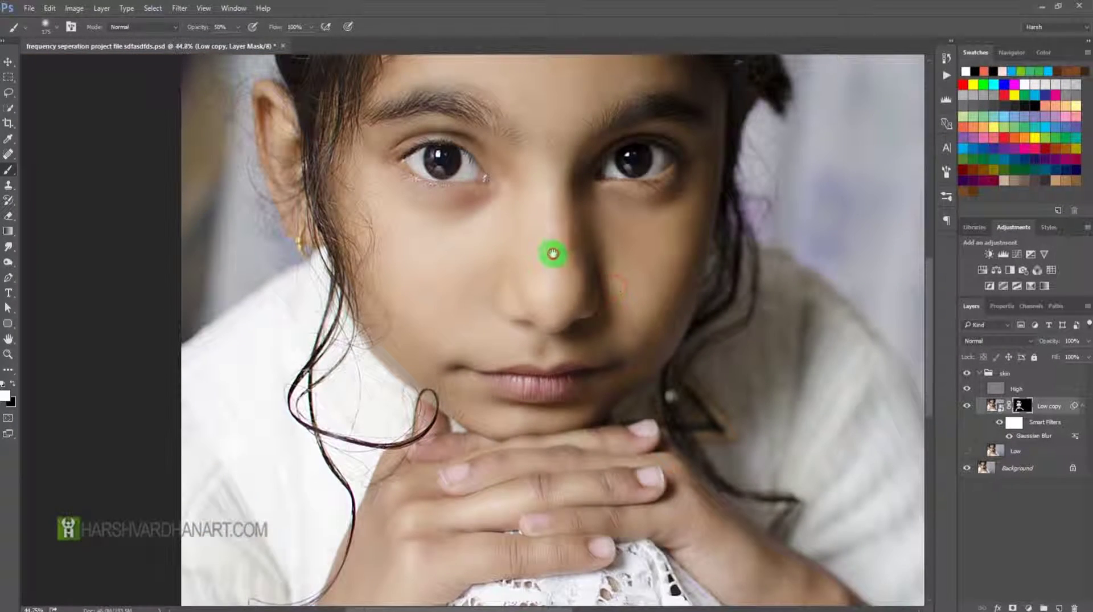
pyautogui.moveTo(553, 253); pyautogui.dragTo(545, 339)
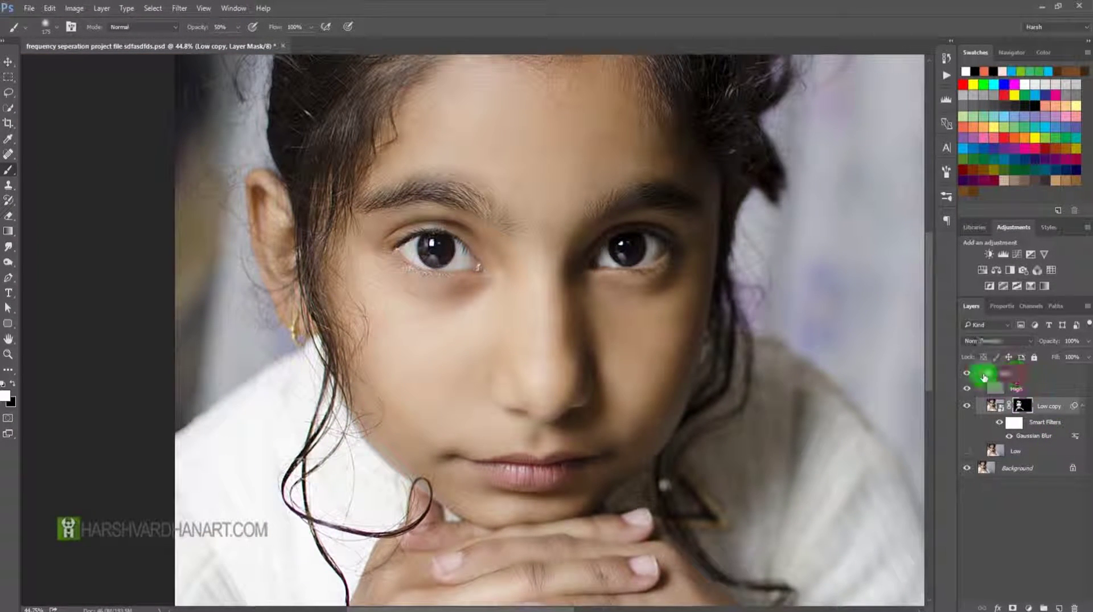
# - Collapse the skin group and add a new empty layer directly above it
pyautogui.click(984, 375)
pyautogui.click(979, 374)
pyautogui.click(1060, 607)
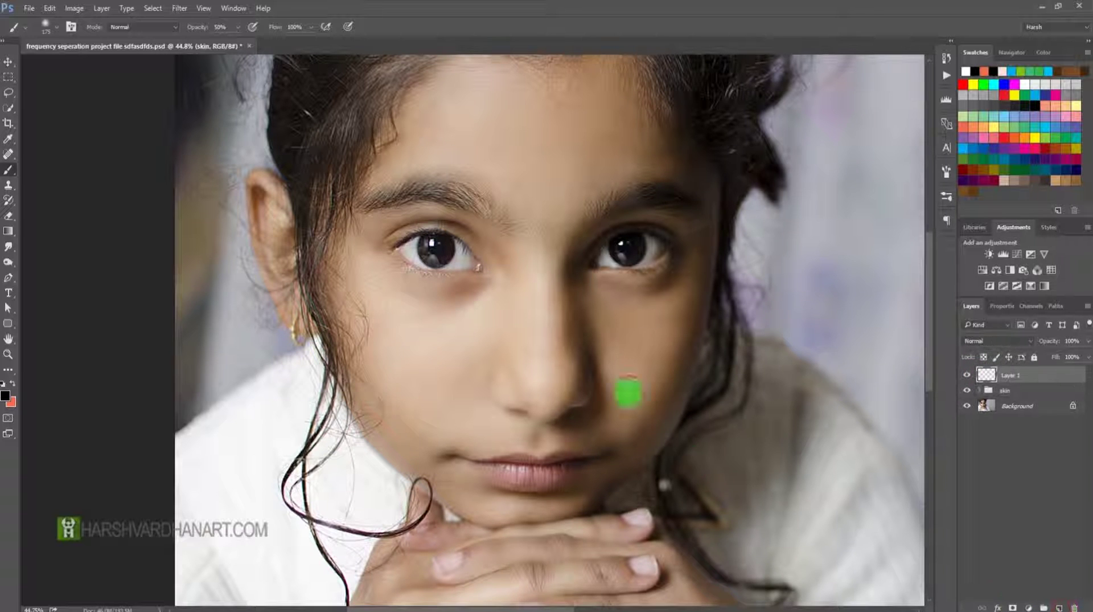
# - Retouch small blemishes around the nose and cheek on the new layer with the content-aware Spot Healing Brush, sampling all layers
pyautogui.rightClick(10, 154)
pyautogui.click(61, 157)
pyautogui.moveTo(488, 284); pyautogui.dragTo(546, 327)
pyautogui.moveTo(624, 310); pyautogui.dragTo(532, 397)
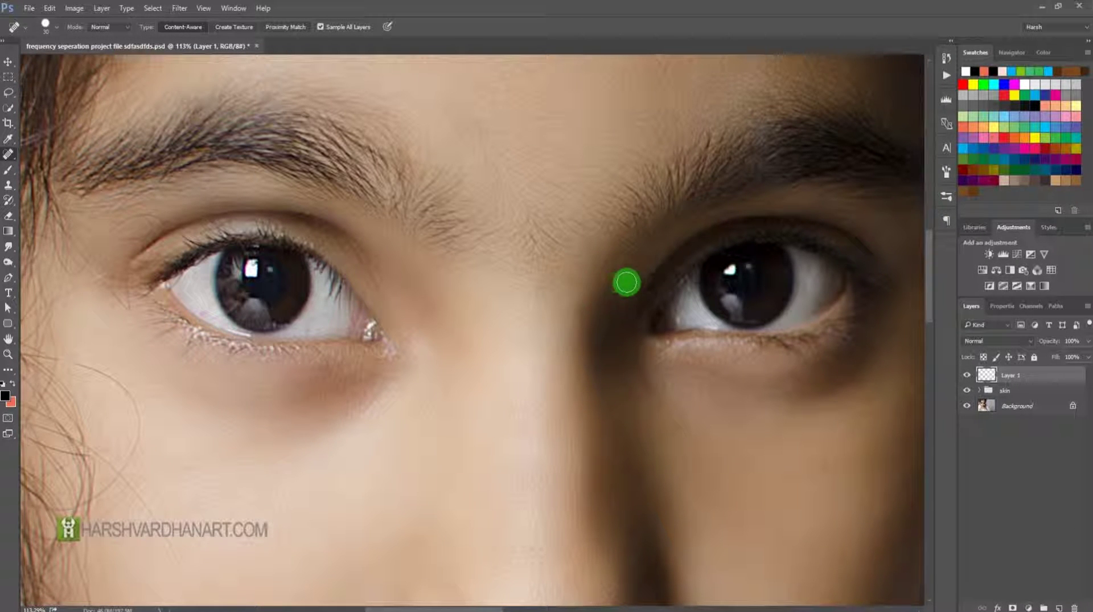
pyautogui.moveTo(566, 404)
pyautogui.mouseDown()
pyautogui.moveTo(525, 323)
pyautogui.moveTo(500, 307)
pyautogui.moveTo(564, 292)
pyautogui.mouseUp()
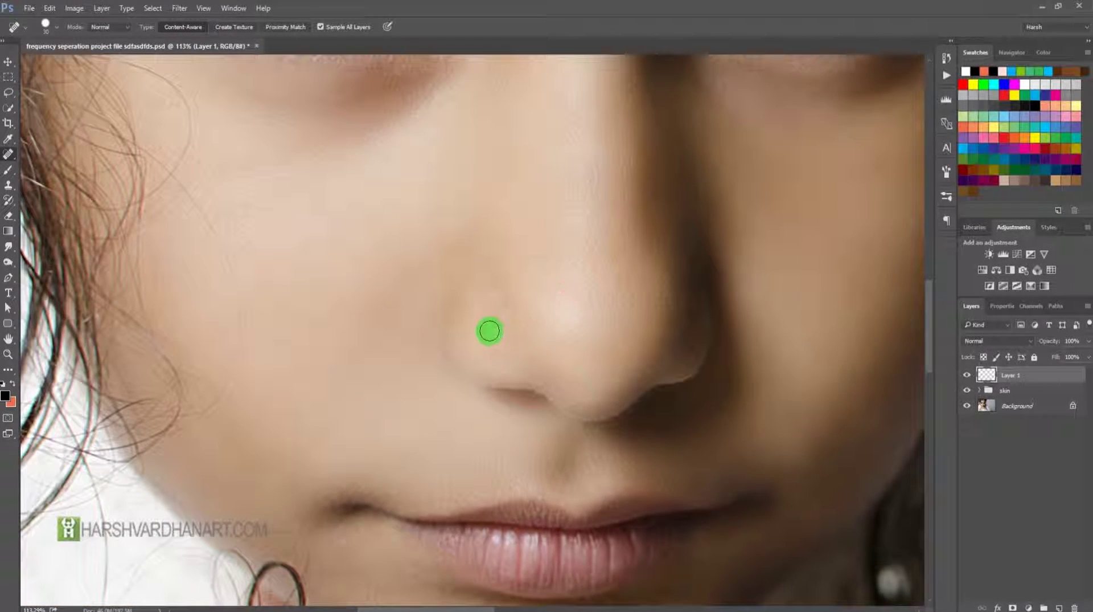
pyautogui.moveTo(613, 341); pyautogui.dragTo(586, 371)
pyautogui.moveTo(574, 178); pyautogui.dragTo(579, 398)
pyautogui.moveTo(544, 358)
pyautogui.mouseDown()
pyautogui.moveTo(630, 403)
pyautogui.moveTo(688, 278)
pyautogui.mouseUp()
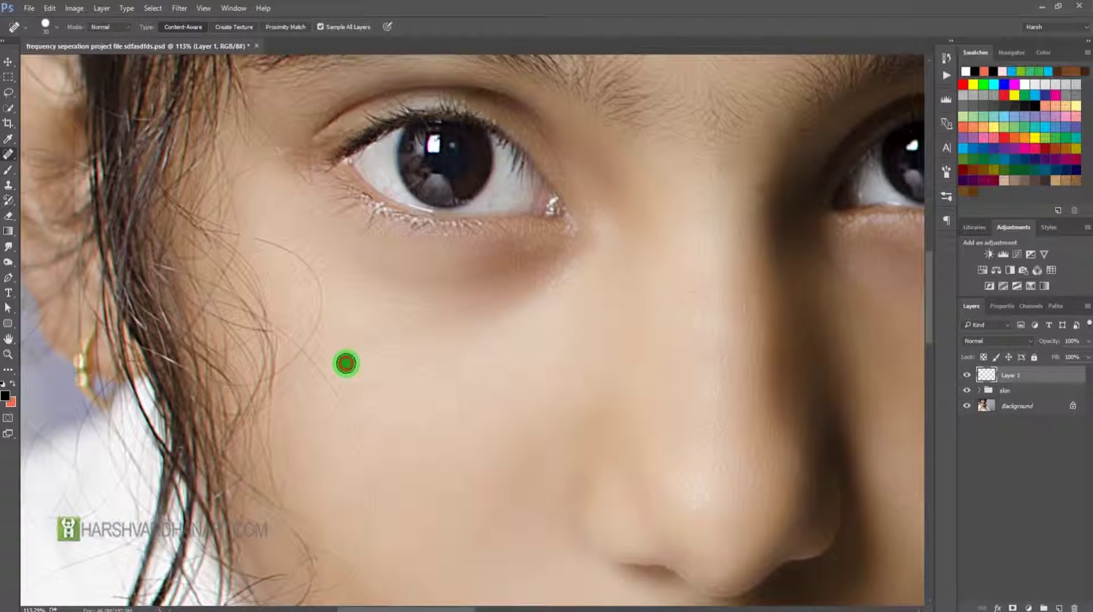
# - Spot-heal the small marks on the forehead just above and between the eyebrows
pyautogui.moveTo(561, 279); pyautogui.dragTo(520, 459)
pyautogui.moveTo(610, 118); pyautogui.dragTo(574, 323)
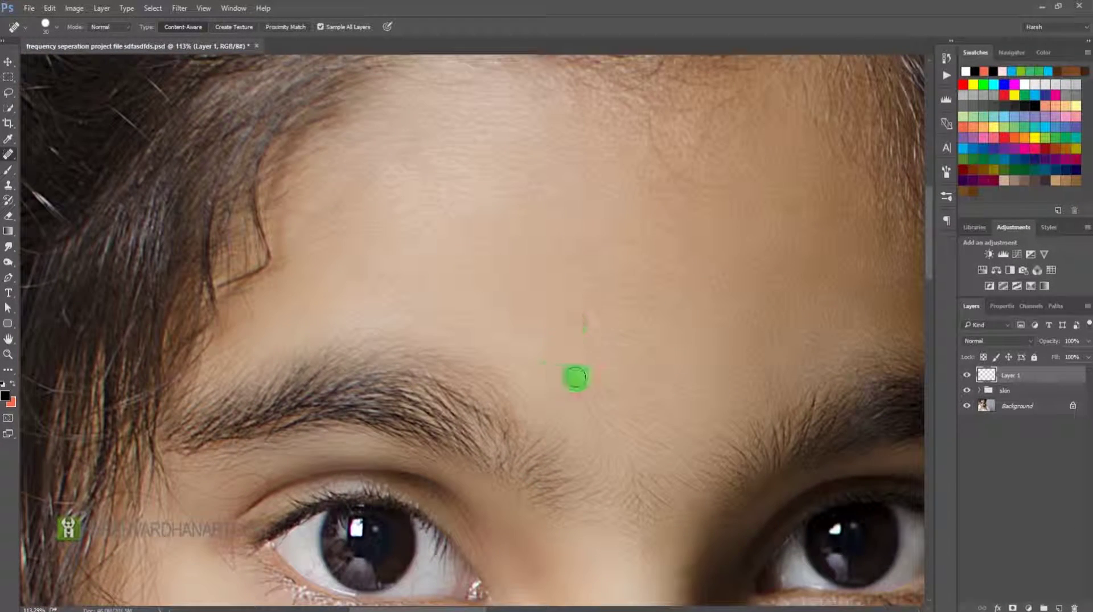
pyautogui.click(617, 391)
pyautogui.scroll(3, 603, 324)
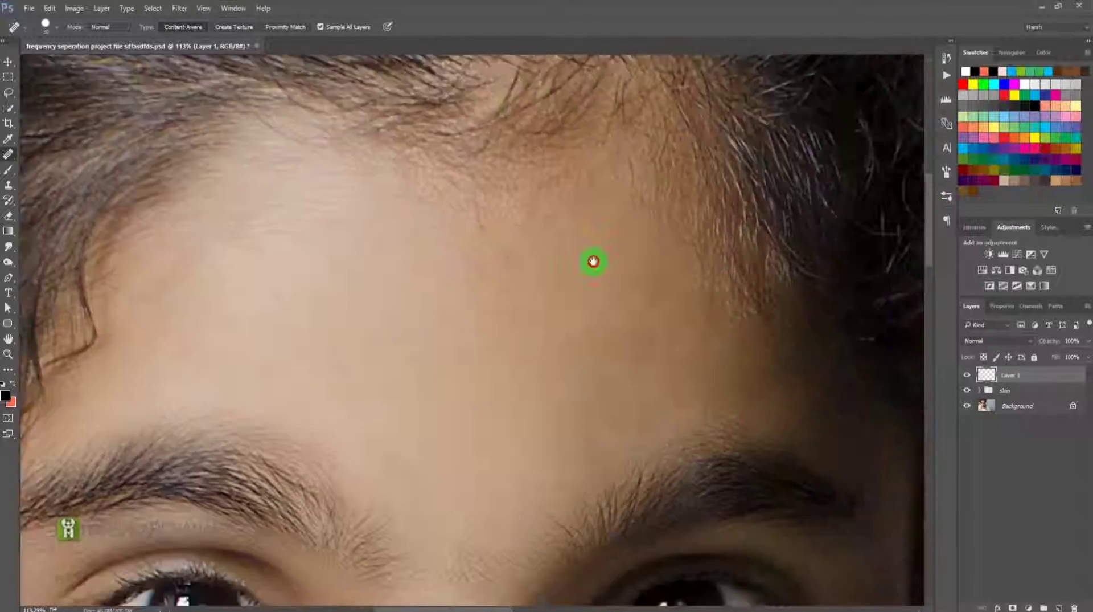